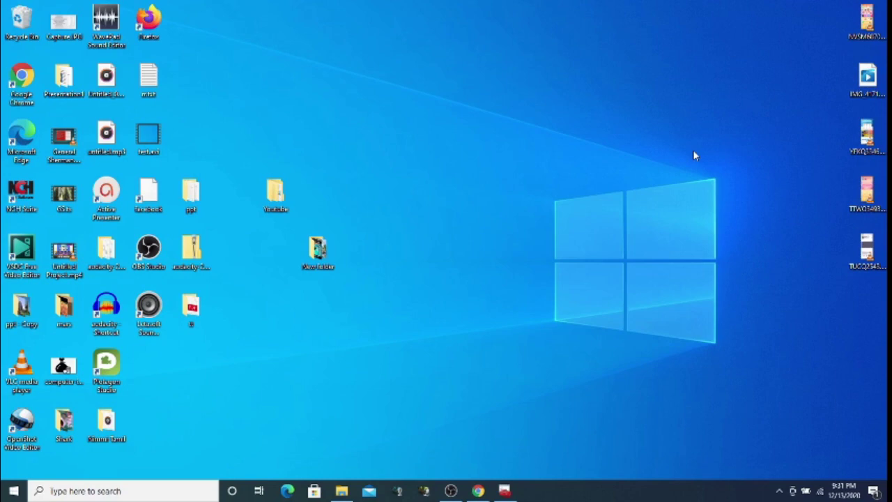
Run mmc from the Run dialog to open a blank Console1 window
{"action": "key", "text": "super"}
{"action": "type", "text": "r"}
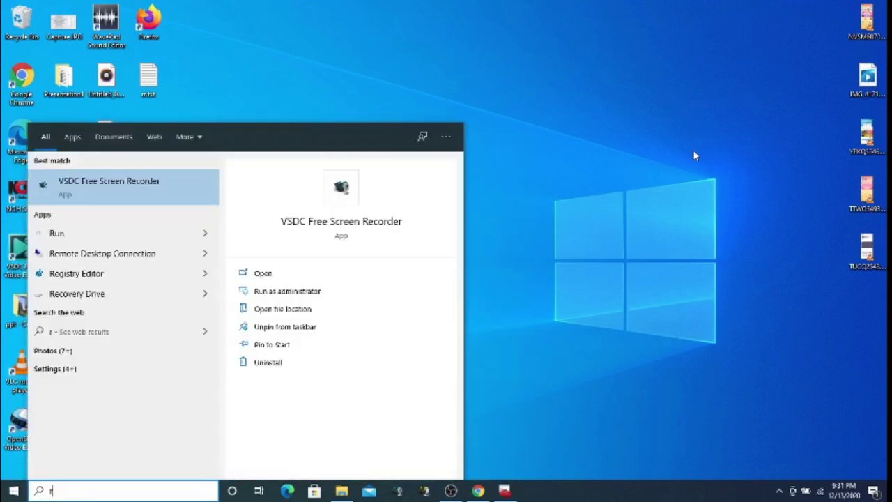
{"action": "key", "text": "BackSpace"}
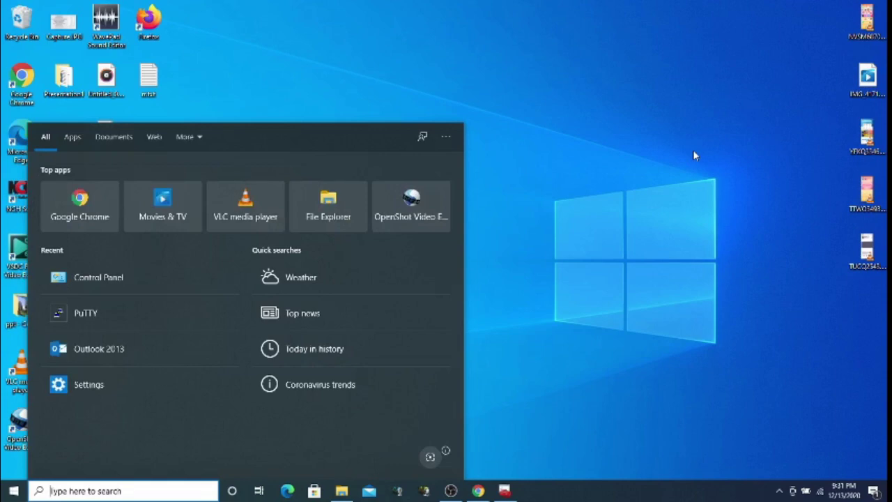
{"action": "key", "text": "super+r"}
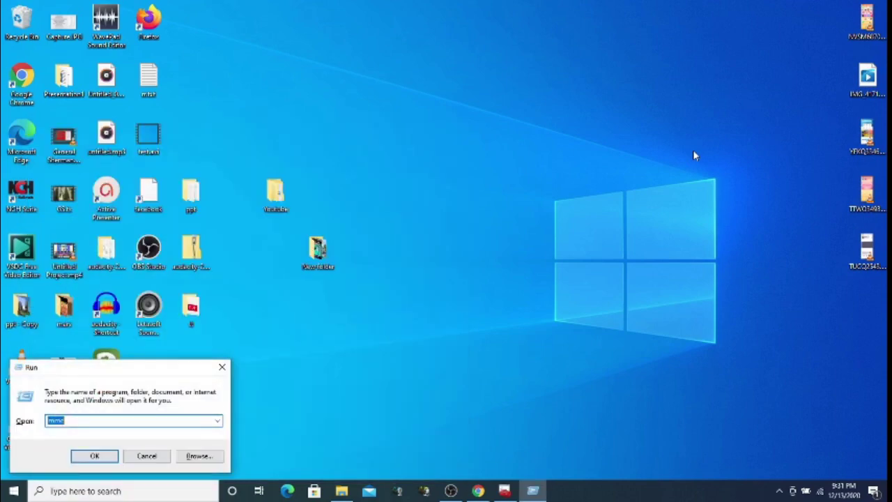
{"action": "type", "text": "mmc"}
{"action": "key", "text": "Return"}
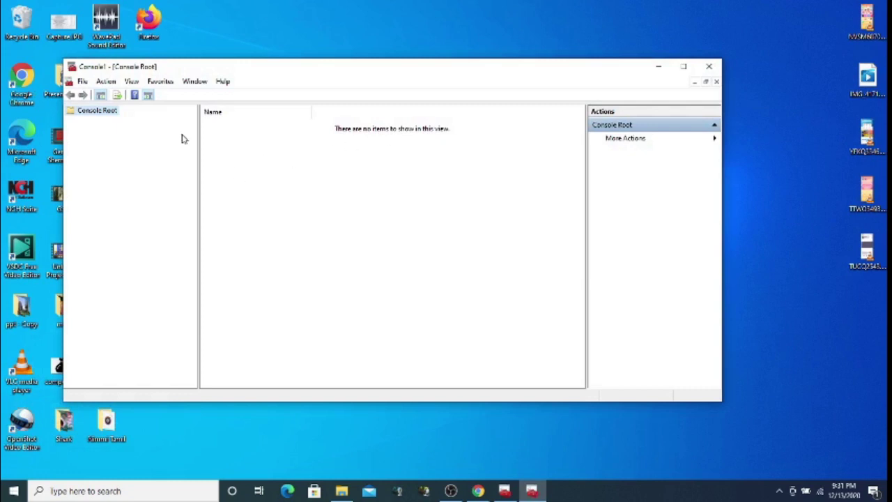
Add the Certificates snap-in for the local computer's computer account to the console
{"action": "left_click", "coordinate": [84, 81]}
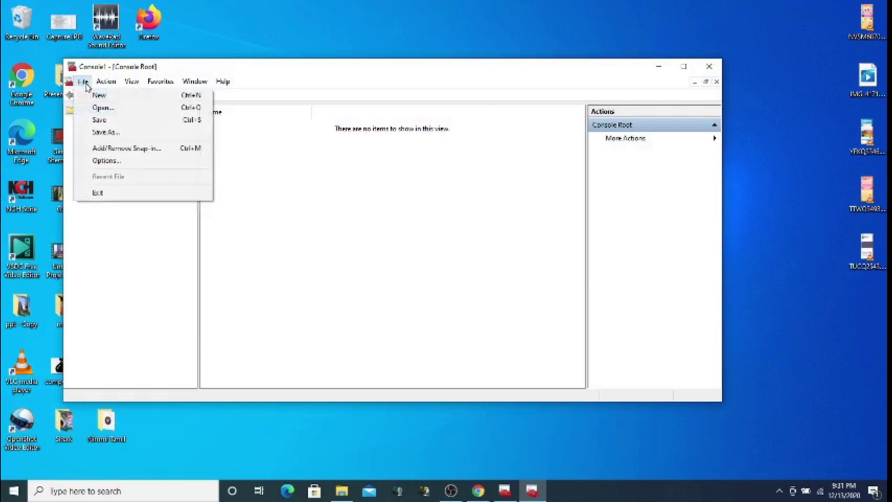
{"action": "left_click", "coordinate": [133, 149]}
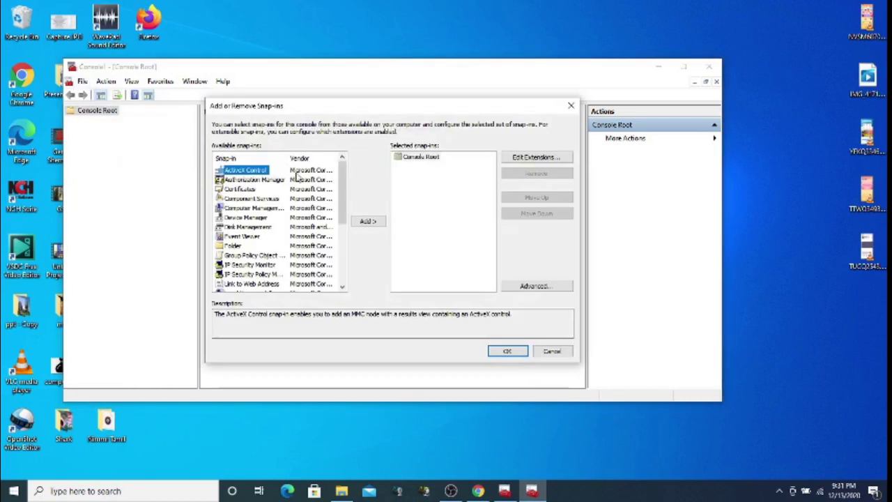
{"action": "left_click", "coordinate": [256, 190]}
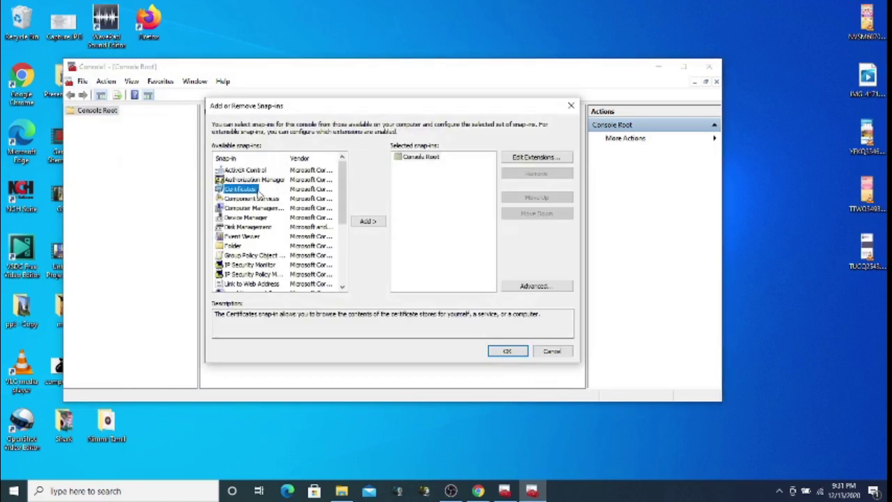
{"action": "left_click", "coordinate": [369, 221]}
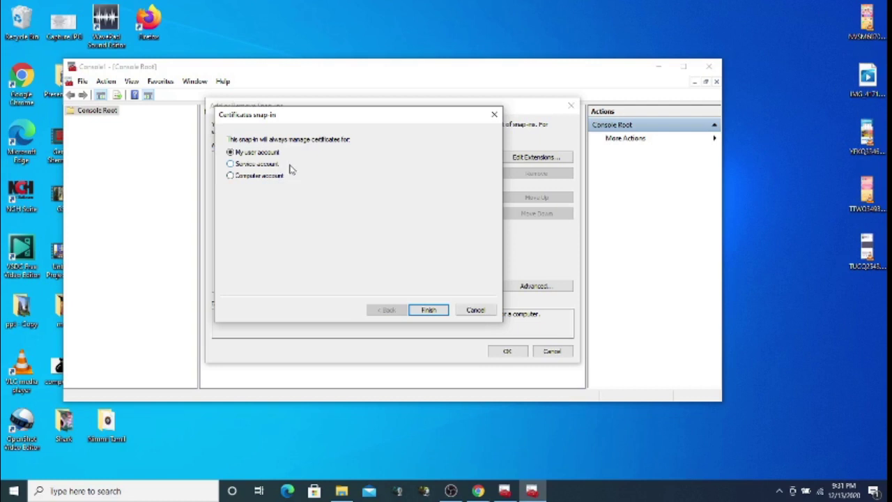
{"action": "left_click", "coordinate": [276, 177]}
{"action": "left_click", "coordinate": [441, 309]}
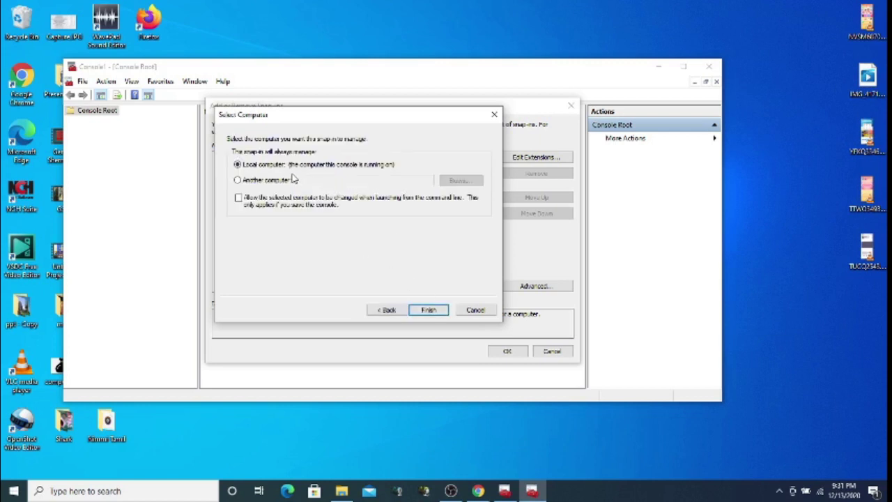
{"action": "left_click", "coordinate": [429, 310]}
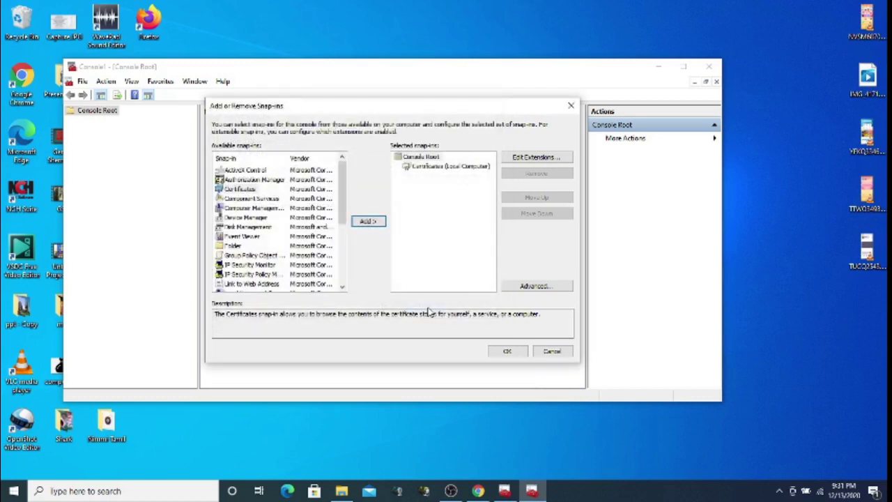
Expand Certificates (Local Computer), view the Trusted Root certificates, then return to the empty Personal store
{"action": "left_click", "coordinate": [507, 352]}
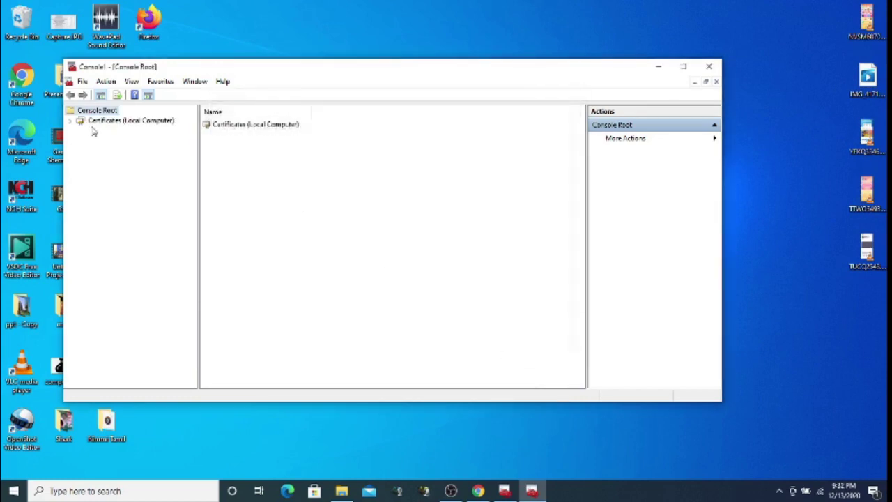
{"action": "left_click", "coordinate": [70, 122]}
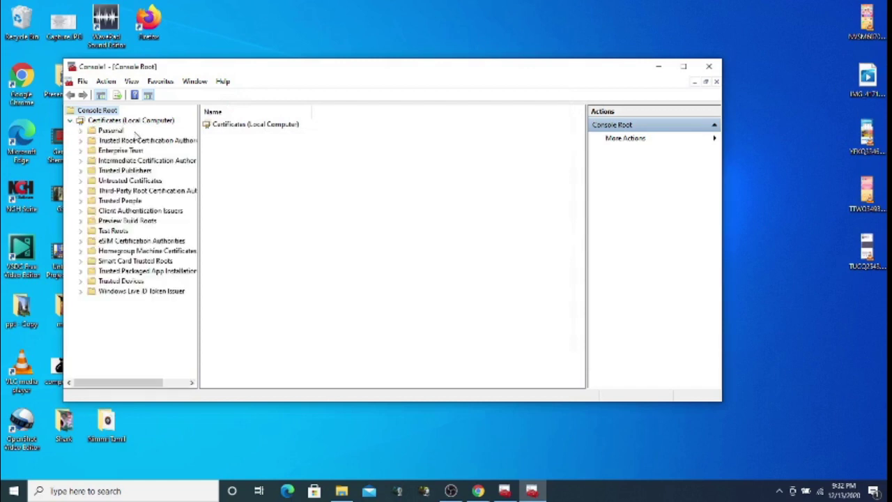
{"action": "left_click", "coordinate": [110, 131]}
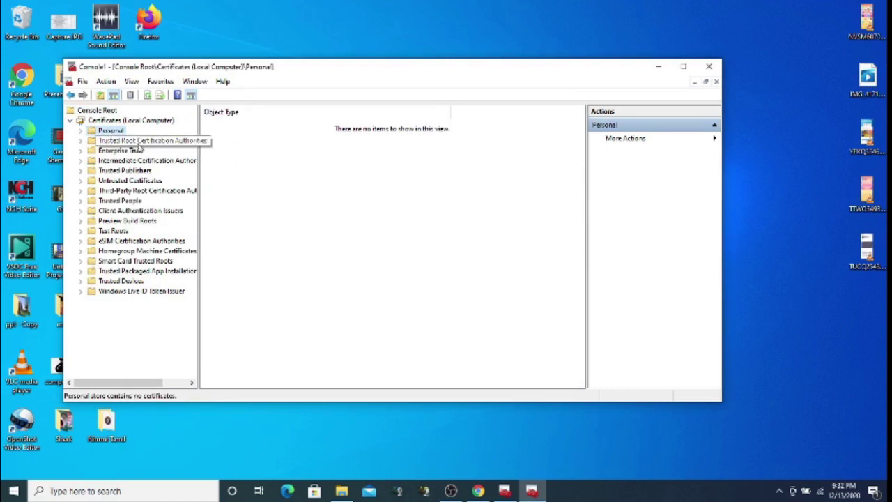
{"action": "left_click", "coordinate": [101, 143]}
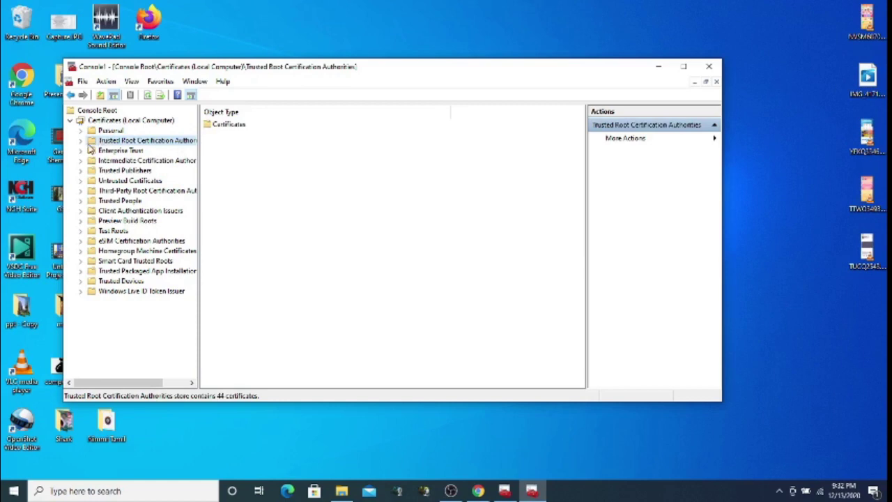
{"action": "left_click", "coordinate": [82, 142]}
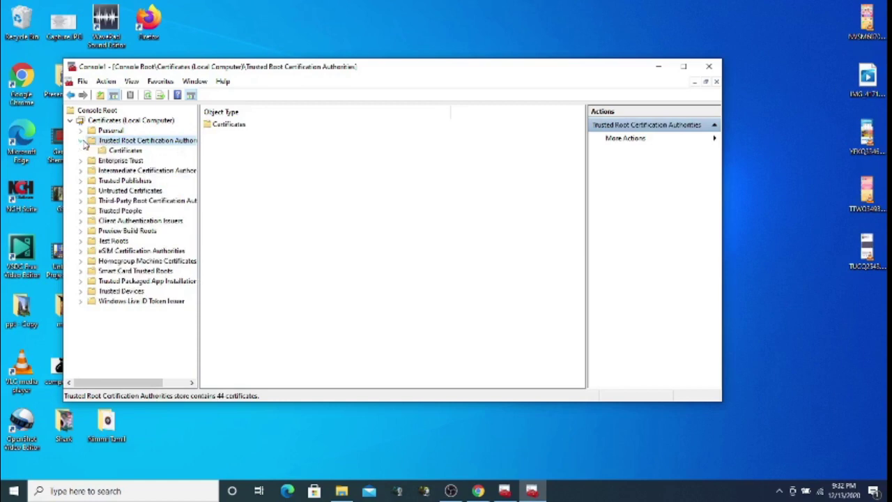
{"action": "left_click", "coordinate": [125, 150]}
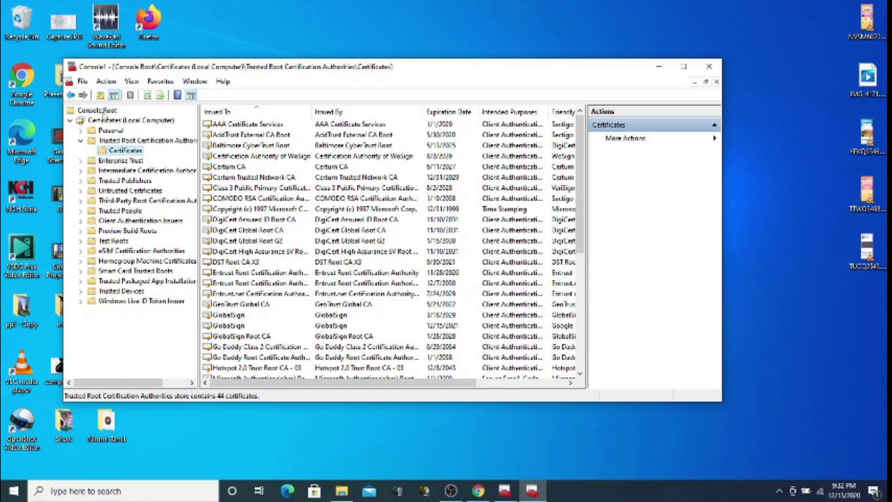
{"action": "left_click", "coordinate": [104, 132]}
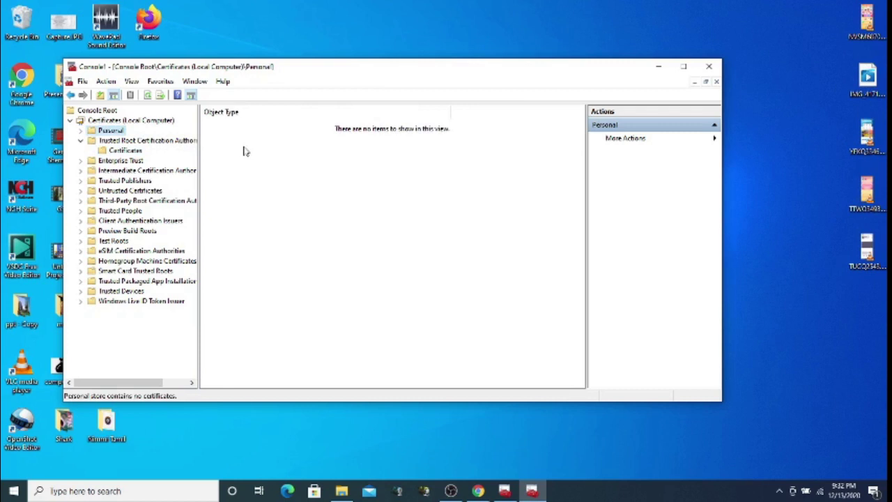
Start the Certificate Import Wizard on the Personal store and browse for a certificate file
{"action": "right_click", "coordinate": [113, 134]}
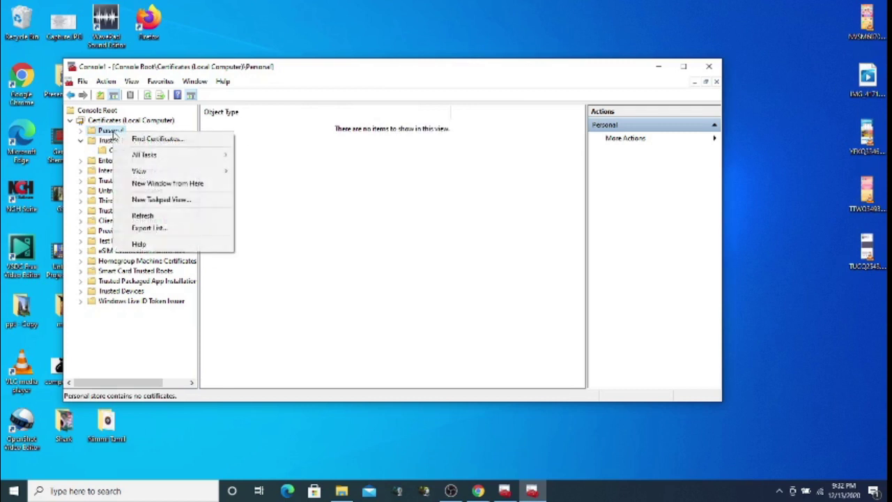
{"action": "mouse_move", "coordinate": [179, 159]}
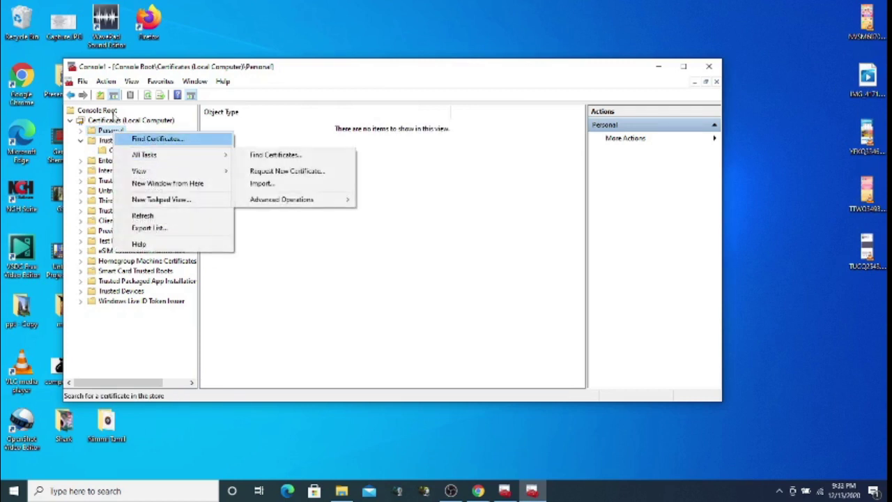
{"action": "right_click", "coordinate": [111, 131]}
{"action": "right_click", "coordinate": [108, 131]}
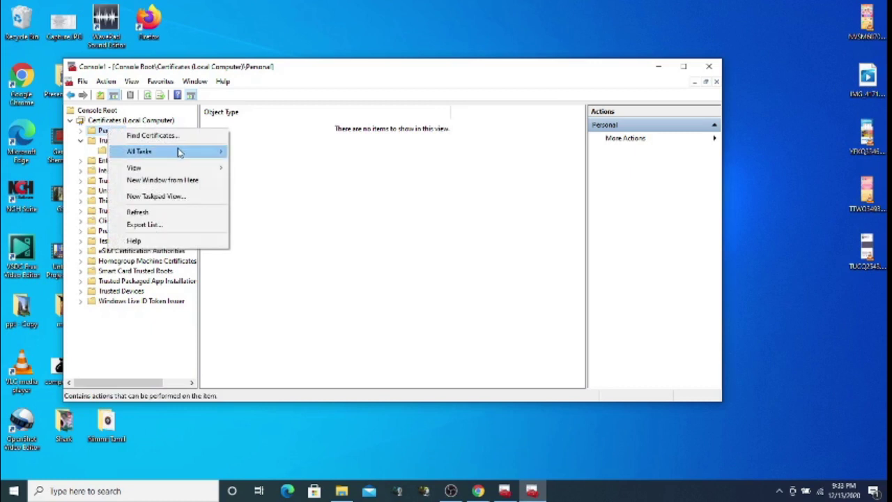
{"action": "mouse_move", "coordinate": [179, 152]}
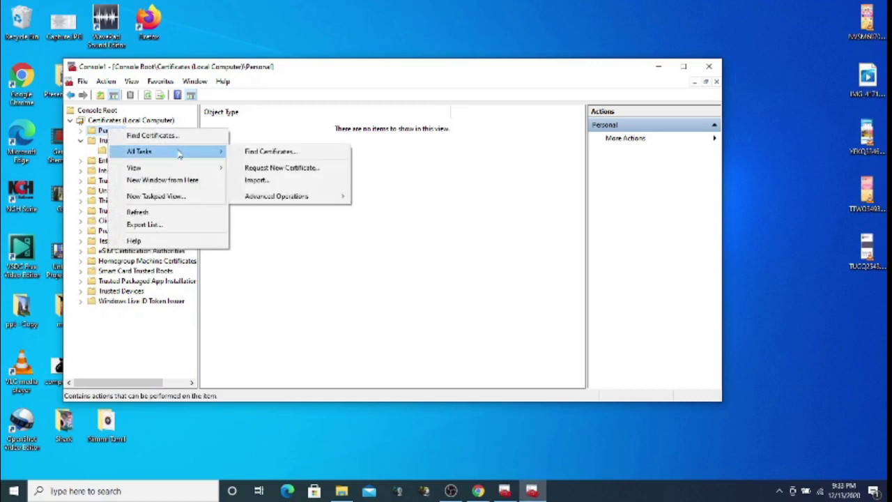
{"action": "left_click", "coordinate": [271, 183]}
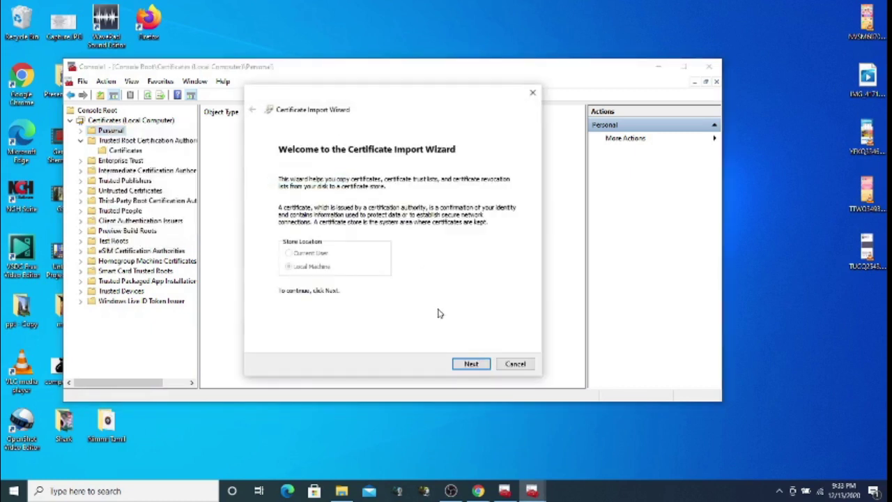
{"action": "left_click", "coordinate": [470, 363]}
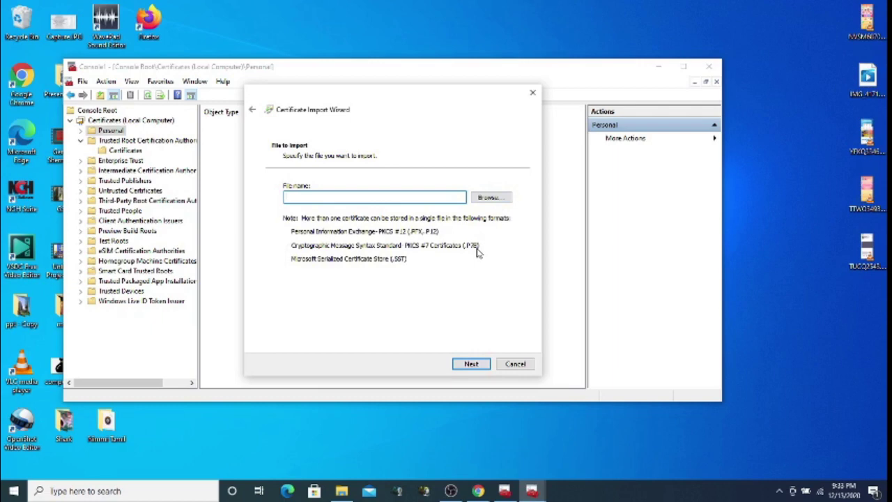
{"action": "left_click", "coordinate": [492, 198]}
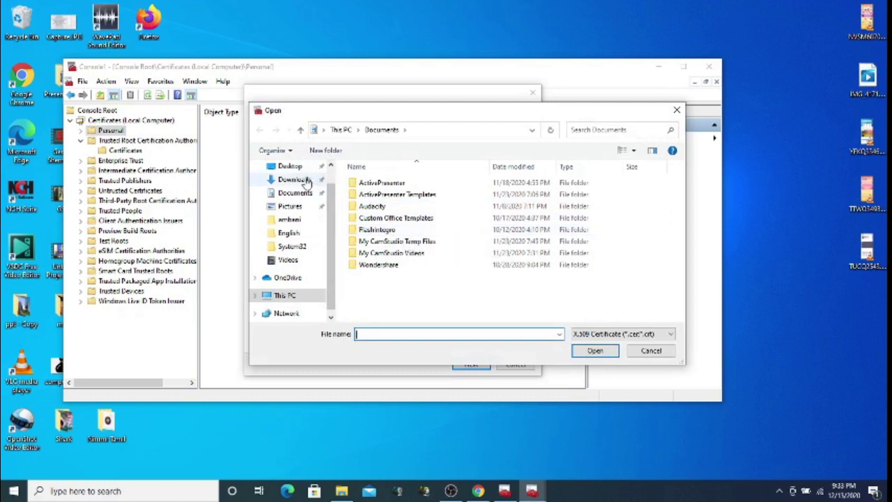
Copy the downloaded fred zip archive from Downloads onto the desktop
{"action": "left_click", "coordinate": [293, 179]}
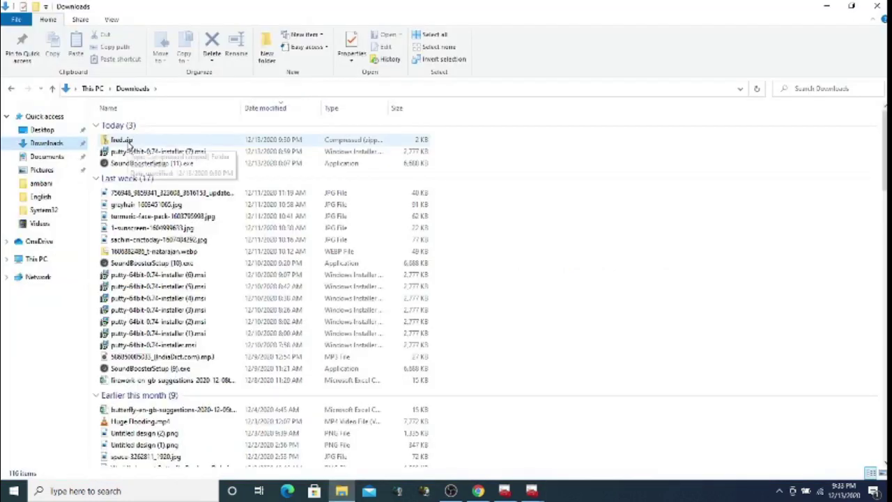
{"action": "left_click", "coordinate": [128, 142]}
{"action": "right_click", "coordinate": [128, 141]}
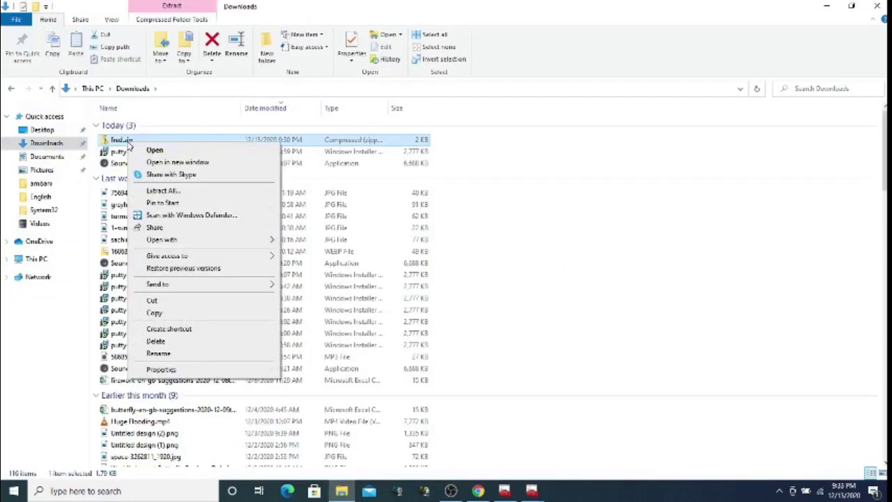
{"action": "left_click", "coordinate": [155, 313]}
{"action": "key", "text": "super+d"}
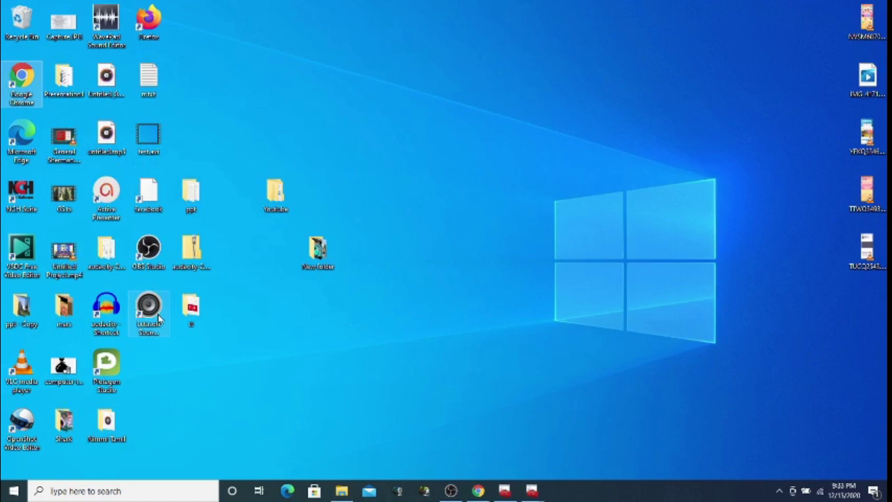
{"action": "right_click", "coordinate": [249, 296]}
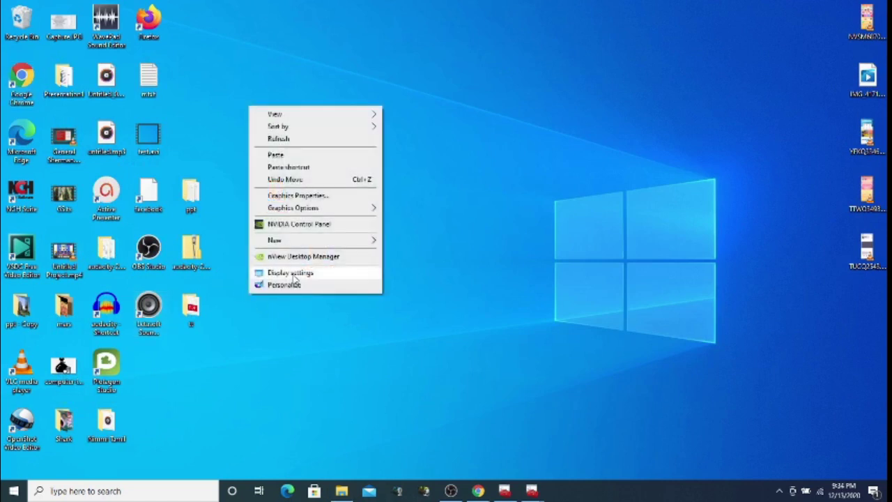
{"action": "left_click", "coordinate": [298, 160]}
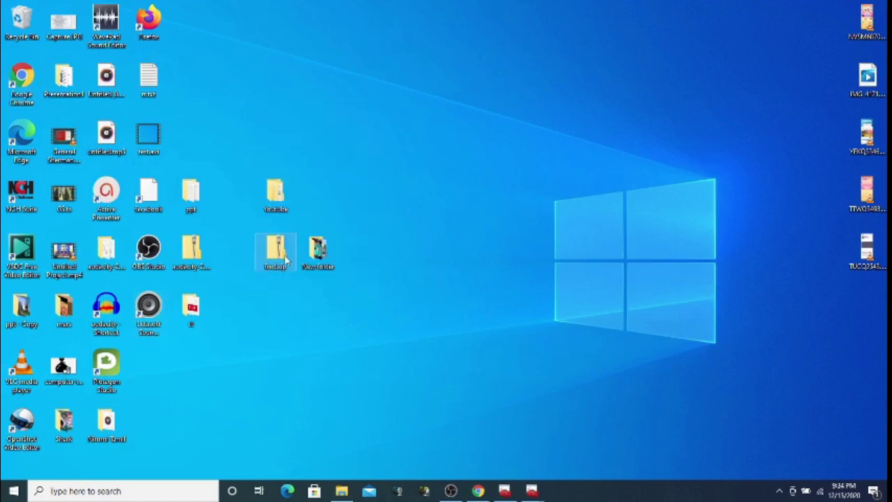
Extract the archive into a fred folder containing fred.pfx, then minimize its window
{"action": "right_click", "coordinate": [280, 262]}
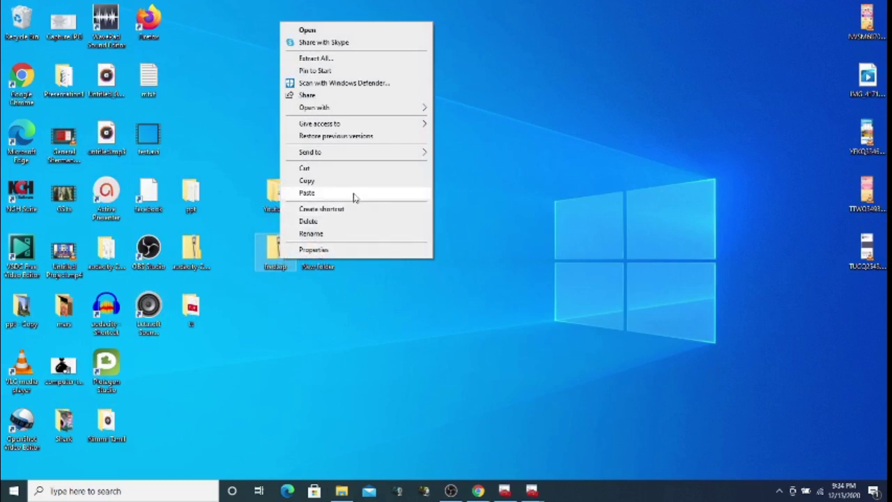
{"action": "left_click", "coordinate": [356, 60]}
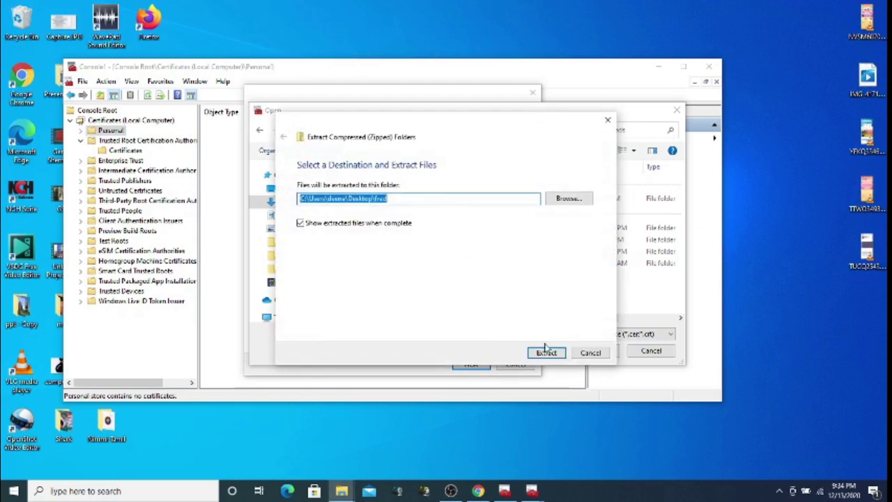
{"action": "left_click", "coordinate": [548, 353]}
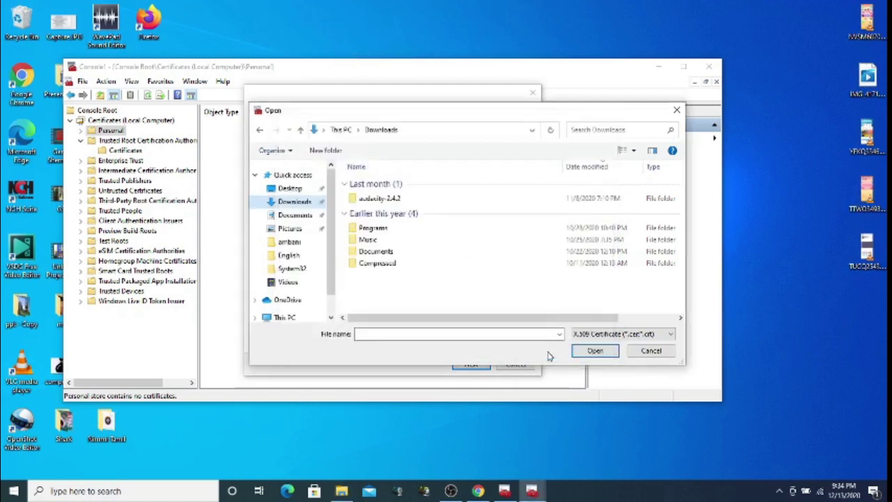
{"action": "left_click", "coordinate": [333, 420]}
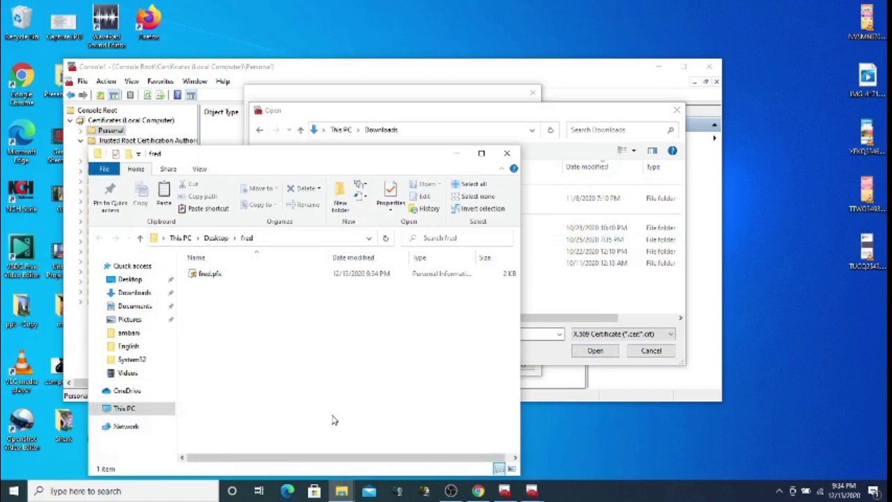
{"action": "left_click", "coordinate": [457, 154]}
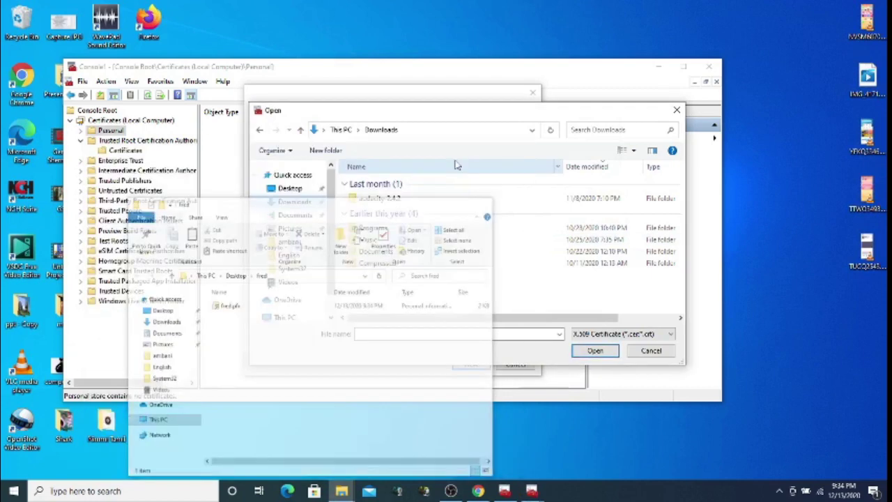
Navigate the Open dialog to the fred folder on the Desktop
{"action": "left_click", "coordinate": [299, 189]}
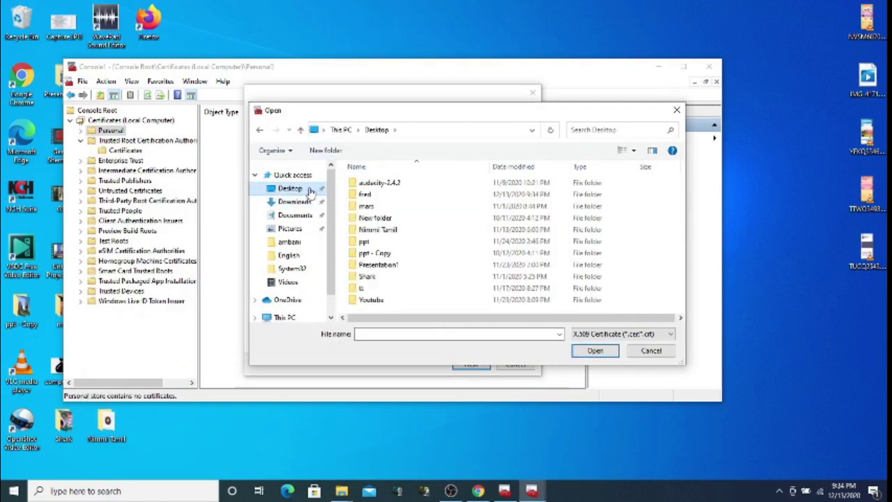
{"action": "left_click", "coordinate": [382, 243]}
{"action": "key", "text": "Down"}
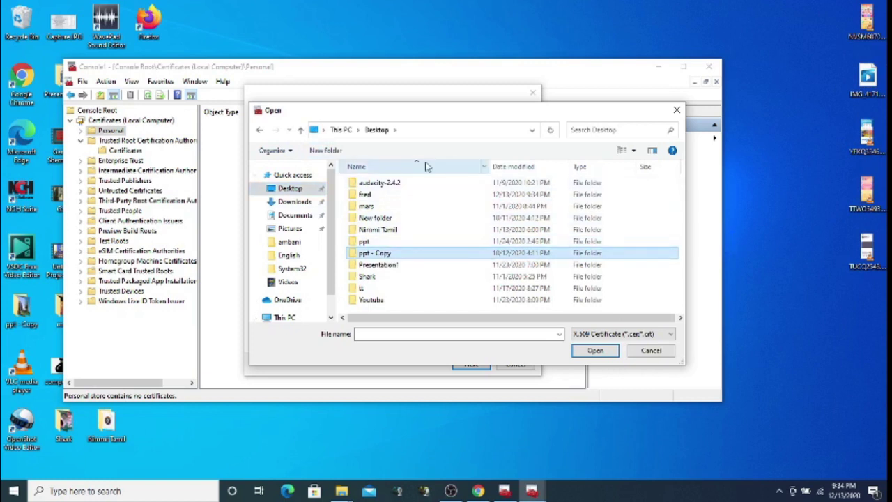
{"action": "double_click", "coordinate": [378, 196]}
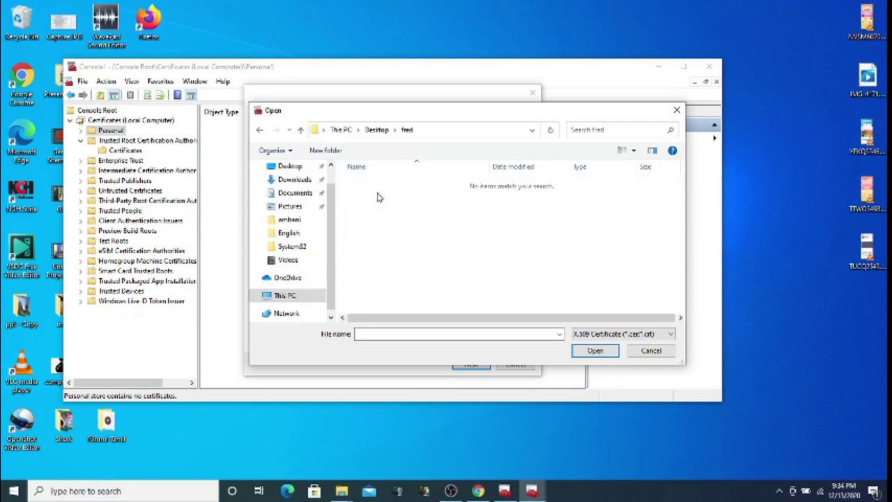
Filter to Personal Information Exchange files and choose fred.pfx as the file to import
{"action": "left_click", "coordinate": [626, 335]}
{"action": "left_click", "coordinate": [627, 335]}
{"action": "left_click", "coordinate": [627, 336]}
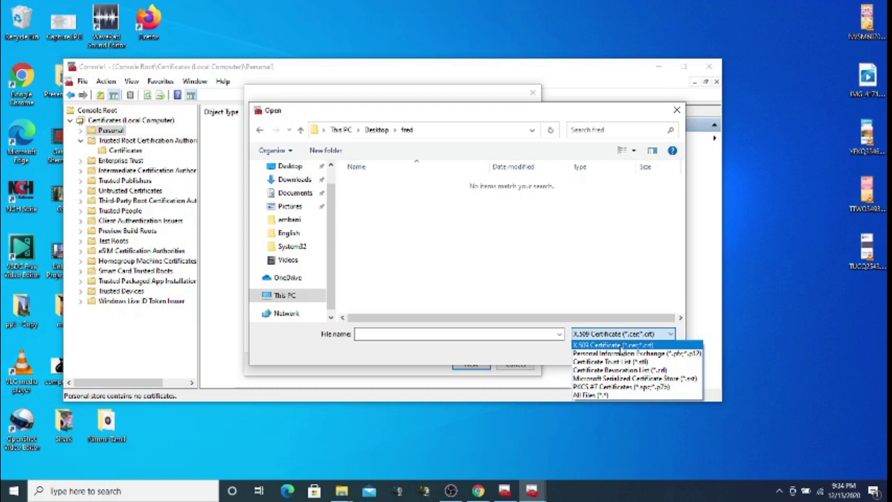
{"action": "left_click", "coordinate": [620, 354]}
{"action": "left_click", "coordinate": [608, 334]}
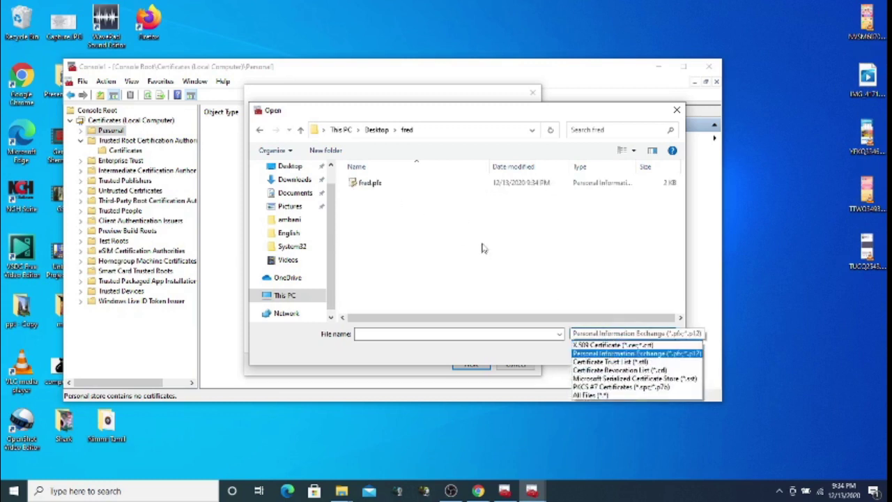
{"action": "left_click", "coordinate": [603, 395]}
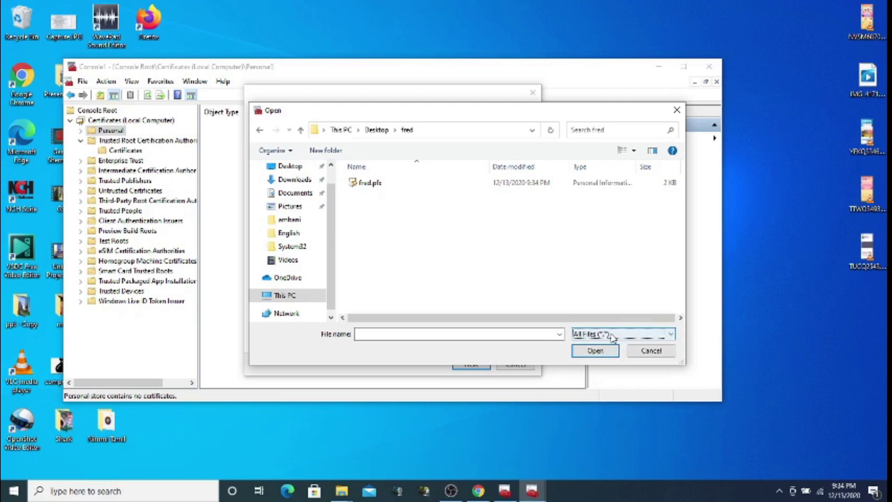
{"action": "left_click", "coordinate": [613, 336]}
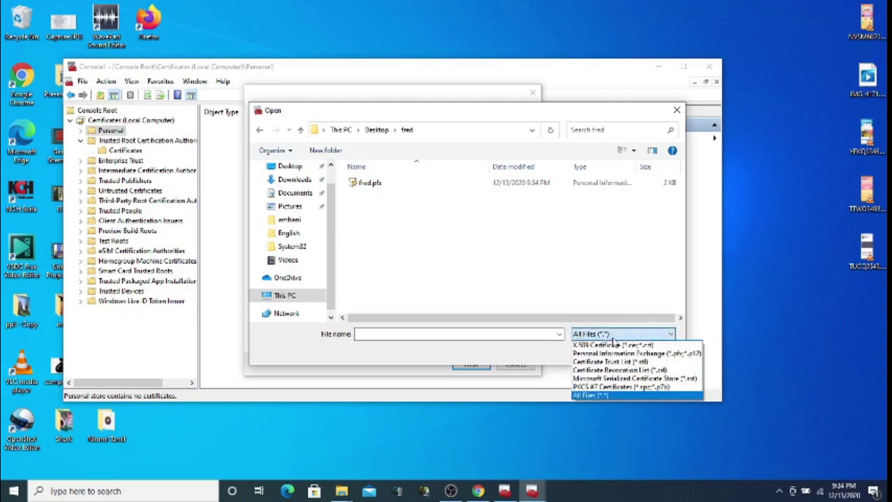
{"action": "left_click", "coordinate": [611, 354]}
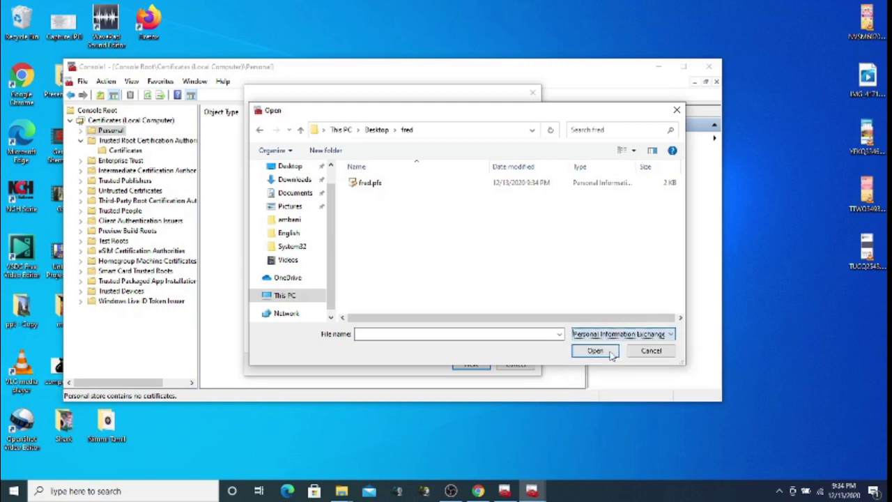
{"action": "double_click", "coordinate": [367, 185]}
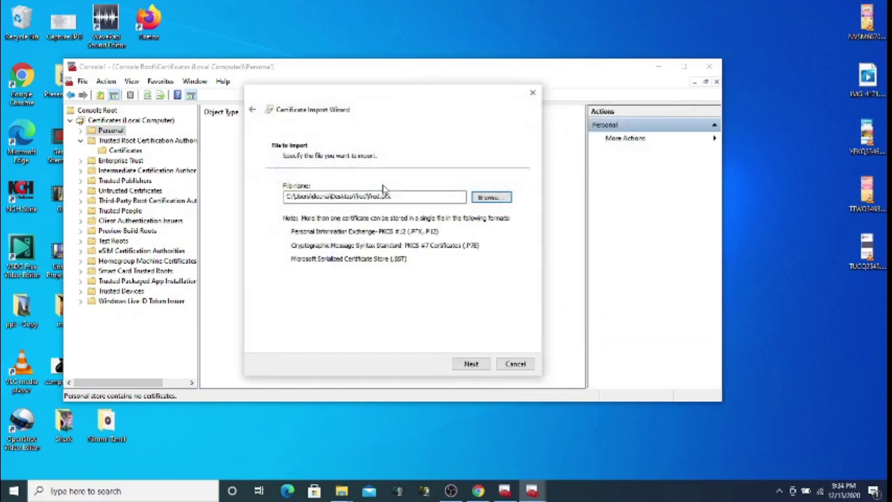
Enter the private key password, mark the key exportable, and import fred.pfx into Personal
{"action": "left_click", "coordinate": [472, 365]}
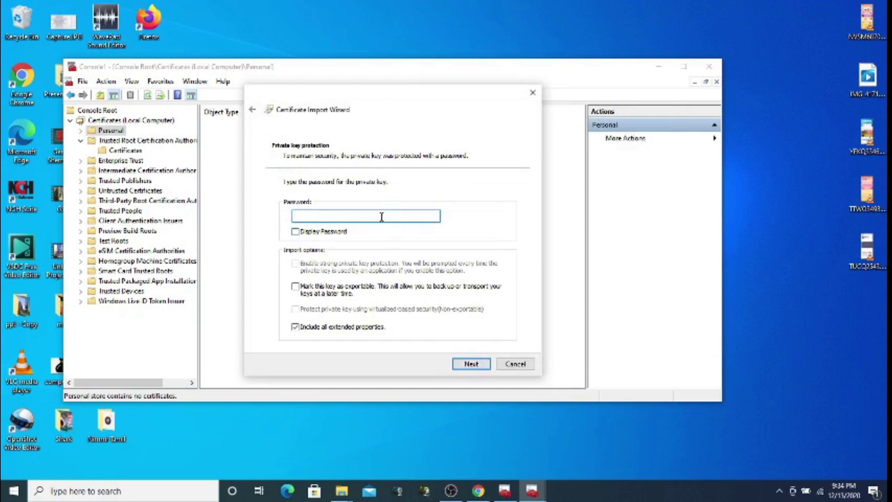
{"action": "type", "text": "******"}
{"action": "left_click", "coordinate": [359, 289]}
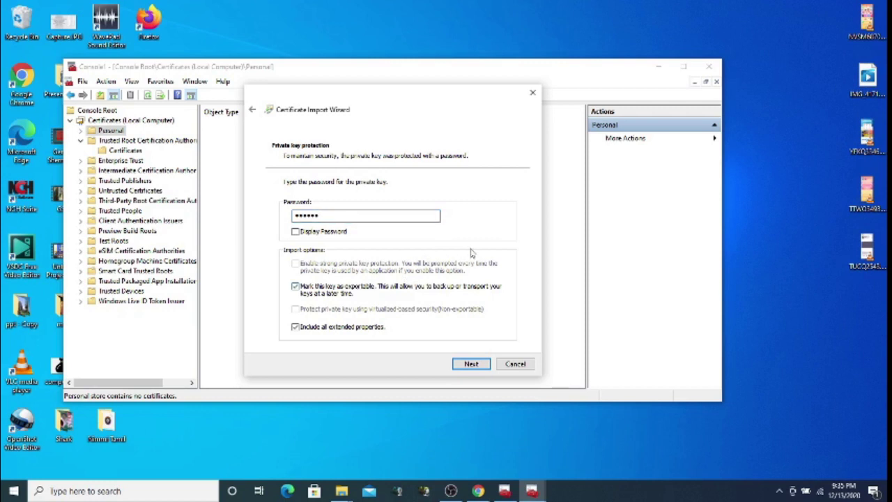
{"action": "left_click", "coordinate": [472, 365]}
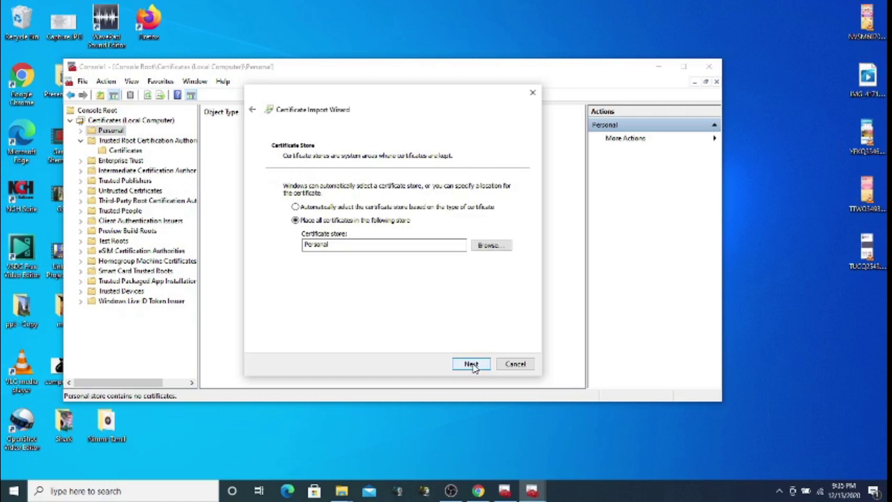
{"action": "left_click", "coordinate": [471, 365]}
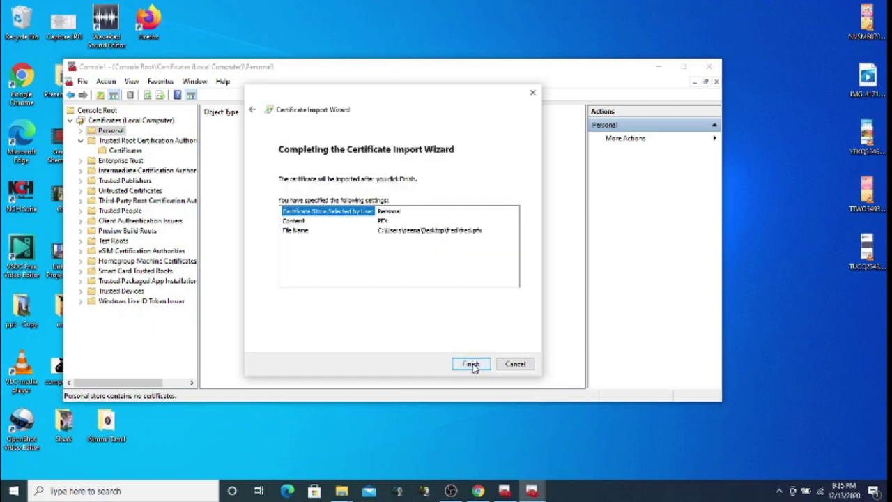
{"action": "left_click", "coordinate": [471, 365]}
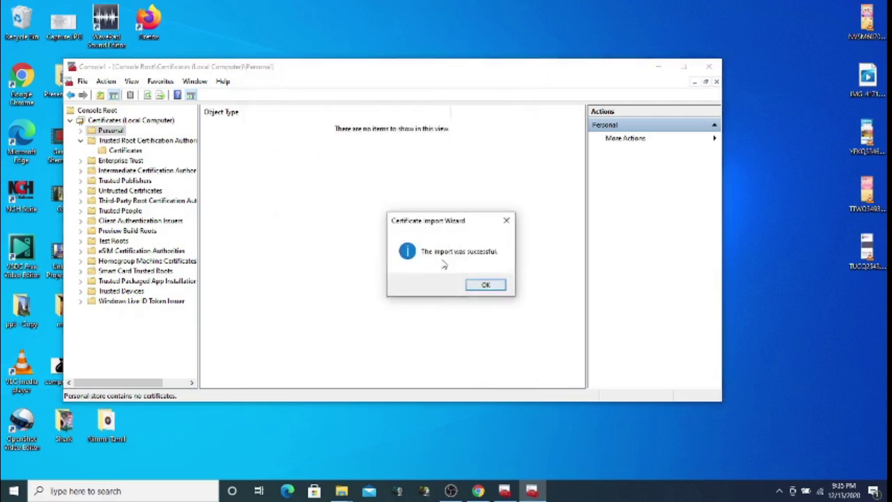
{"action": "left_click", "coordinate": [487, 285]}
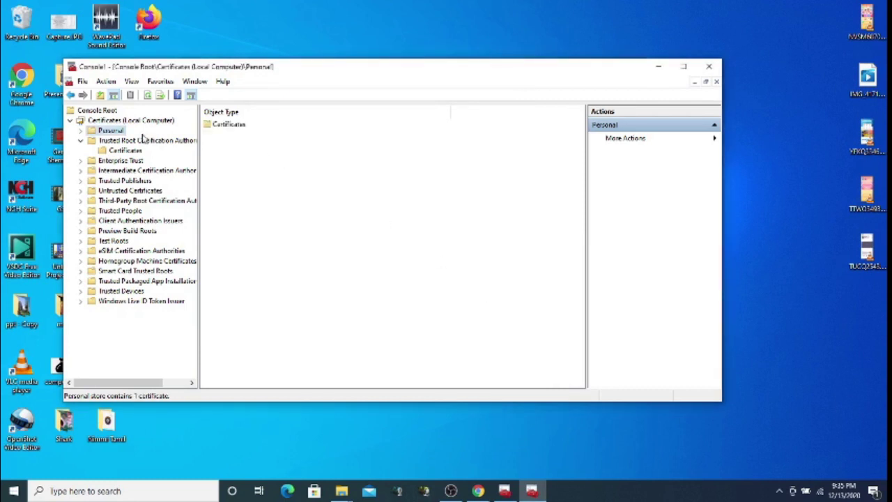
Expand Personal and open its Certificates folder to list the imported fred certificate
{"action": "left_click", "coordinate": [80, 131]}
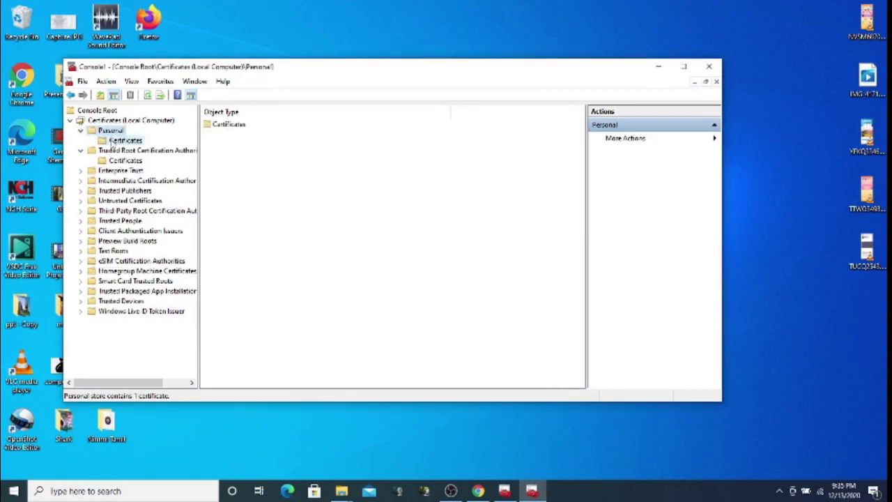
{"action": "left_click", "coordinate": [112, 142]}
{"action": "left_click", "coordinate": [233, 127]}
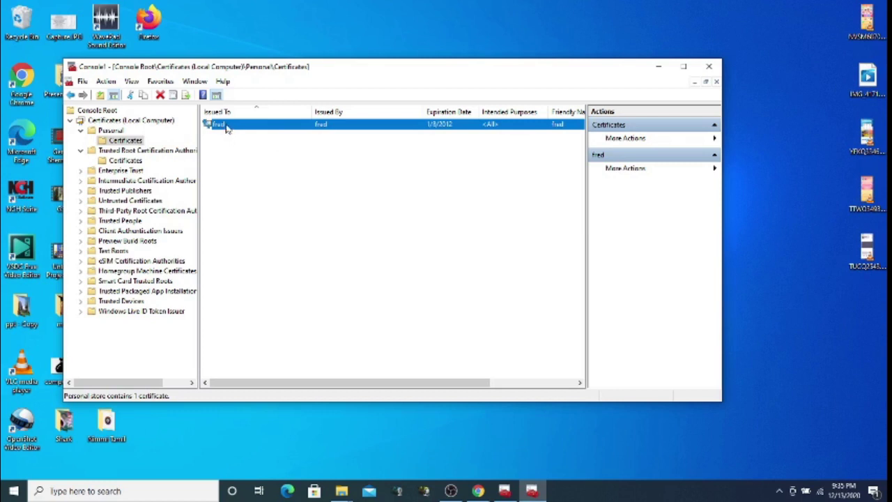
{"action": "right_click", "coordinate": [226, 127]}
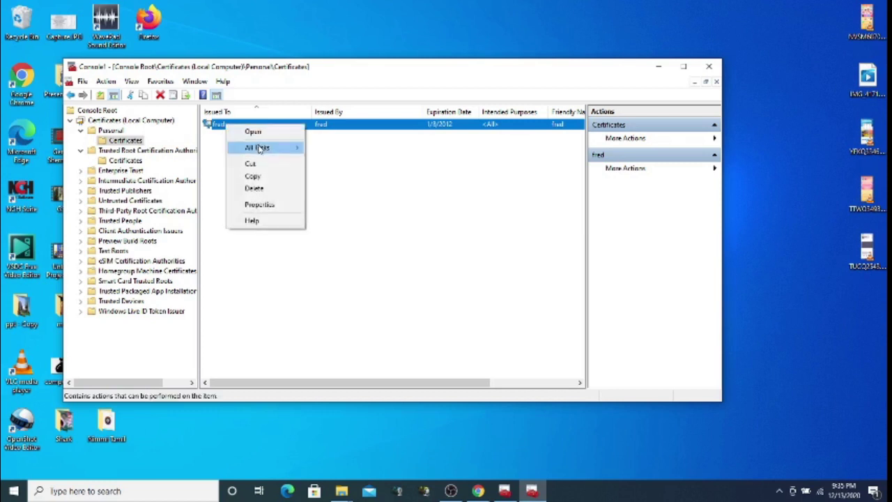
{"action": "mouse_move", "coordinate": [258, 149]}
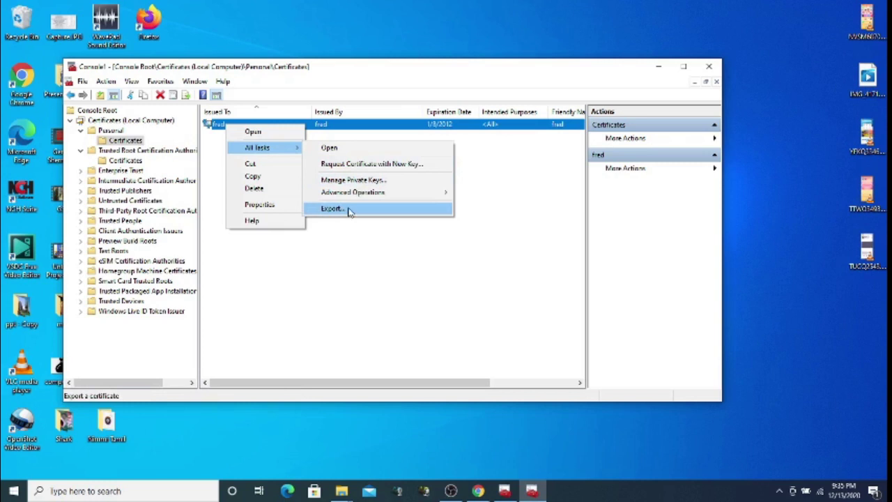
{"action": "left_click", "coordinate": [209, 168]}
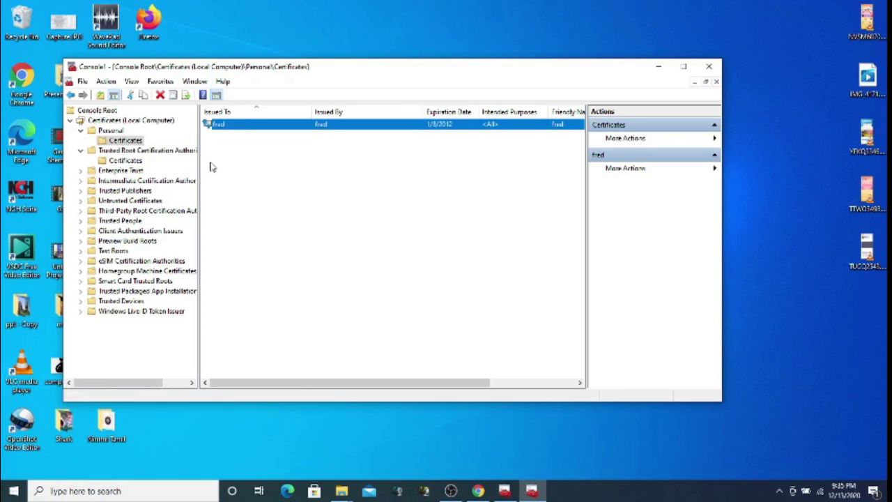
{"action": "left_click", "coordinate": [111, 131]}
{"action": "right_click", "coordinate": [119, 129]}
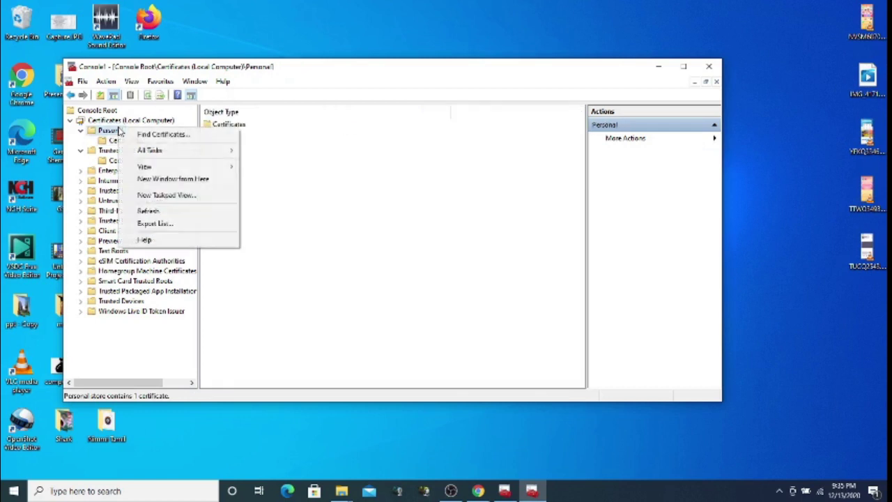
{"action": "mouse_move", "coordinate": [196, 157]}
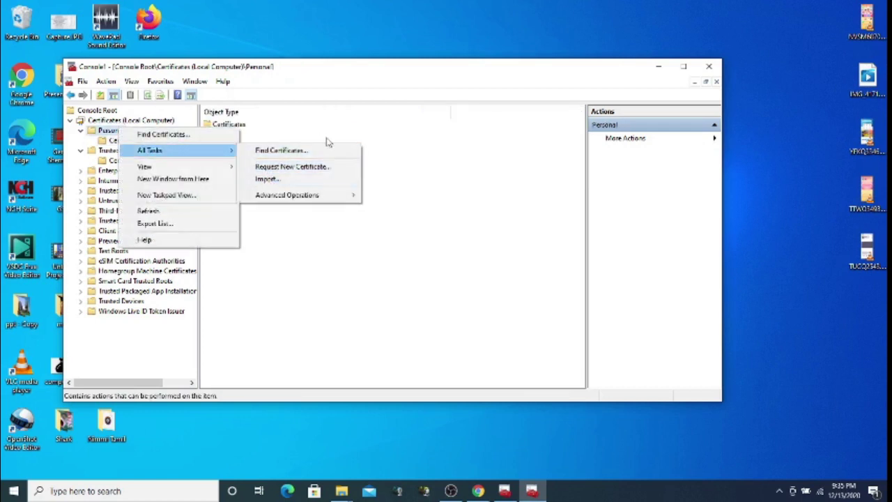
{"action": "left_click", "coordinate": [419, 153]}
{"action": "double_click", "coordinate": [237, 128]}
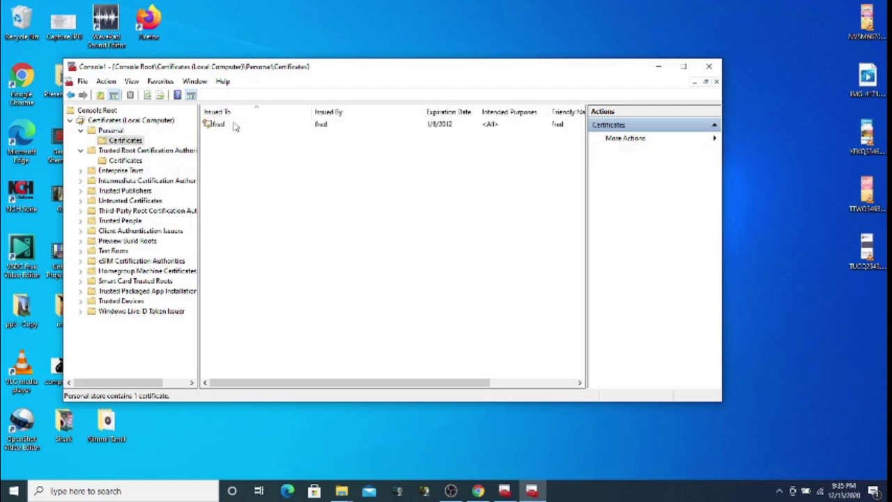
Start exporting the fred certificate with its private key in PFX format
{"action": "right_click", "coordinate": [225, 126]}
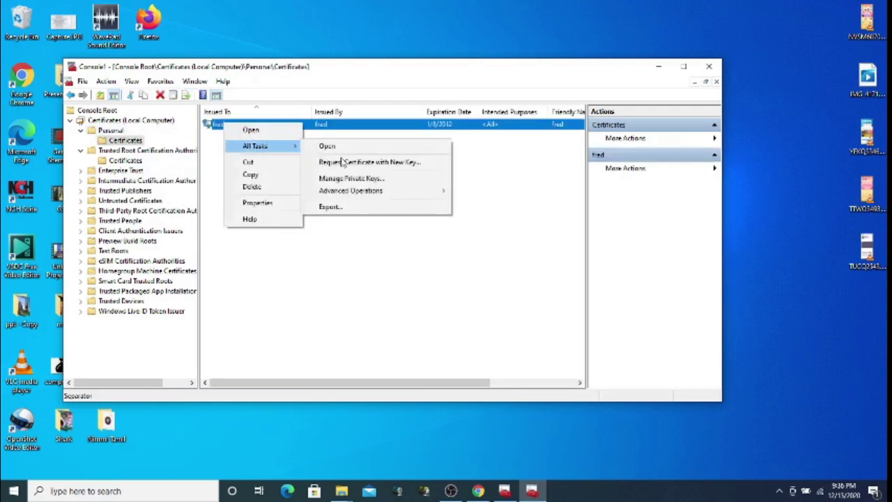
{"action": "left_click", "coordinate": [336, 212]}
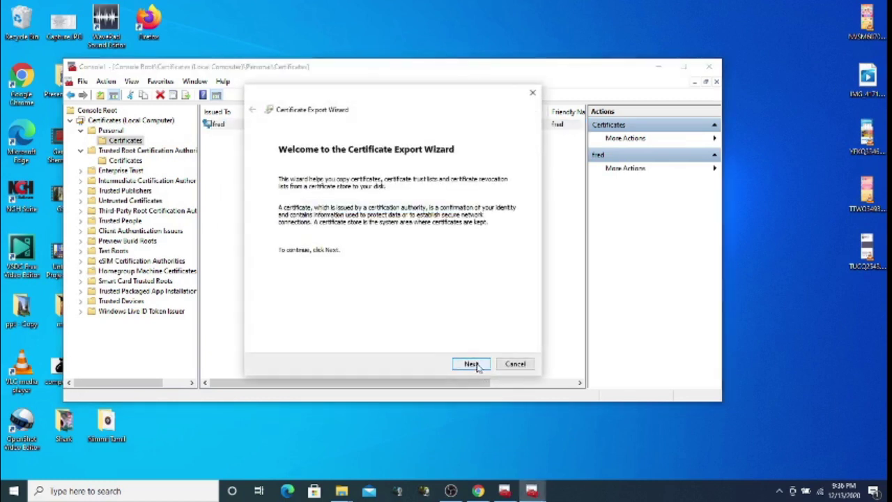
{"action": "left_click", "coordinate": [478, 368]}
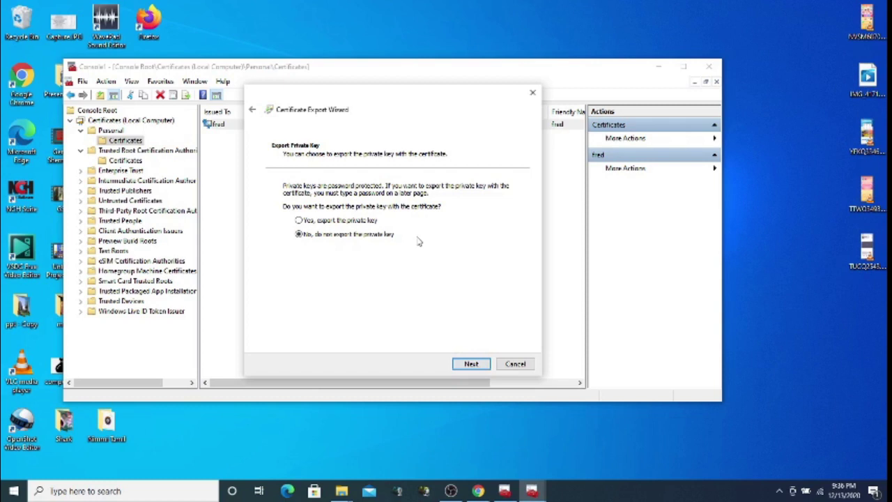
{"action": "left_click", "coordinate": [367, 222]}
{"action": "left_click", "coordinate": [472, 364]}
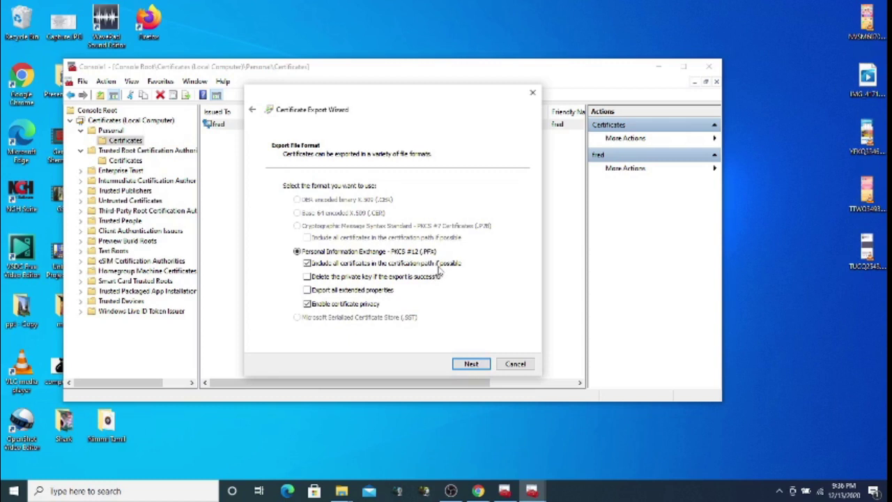
{"action": "left_click", "coordinate": [478, 365]}
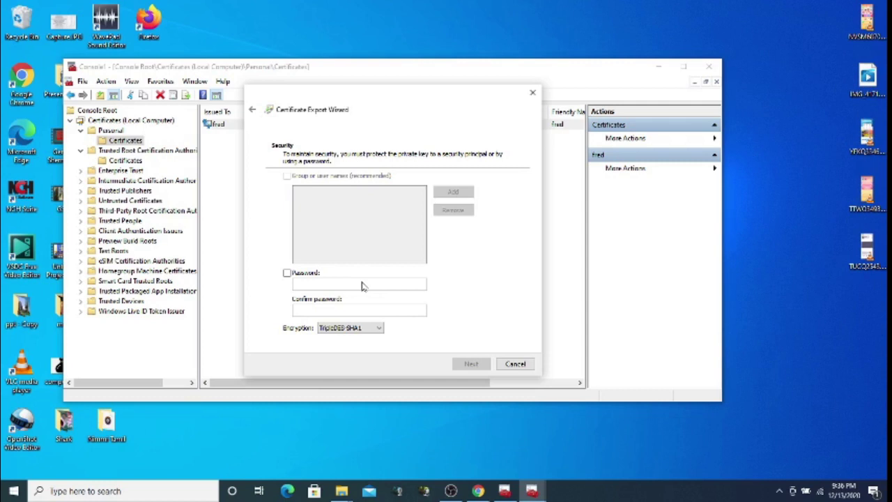
Protect the export with a password entered twice, then choose where to save the file
{"action": "left_click", "coordinate": [314, 273]}
{"action": "left_click", "coordinate": [315, 285]}
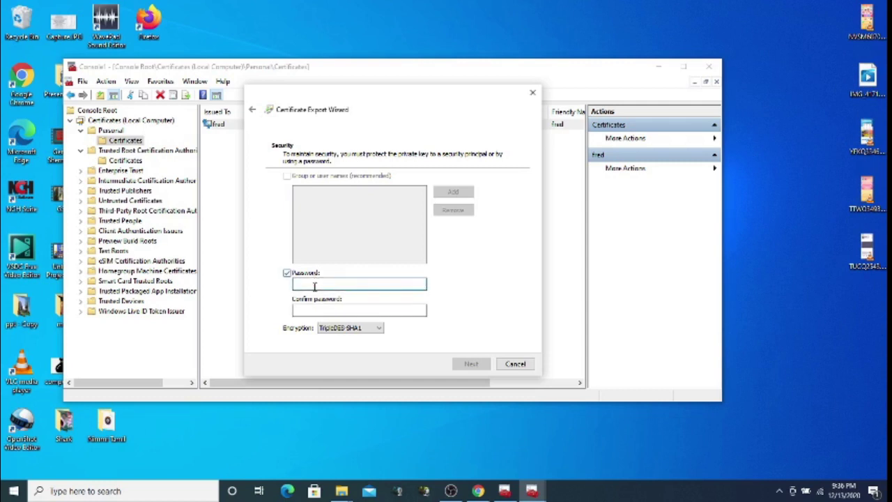
{"action": "type", "text": "123"}
{"action": "left_click", "coordinate": [323, 309]}
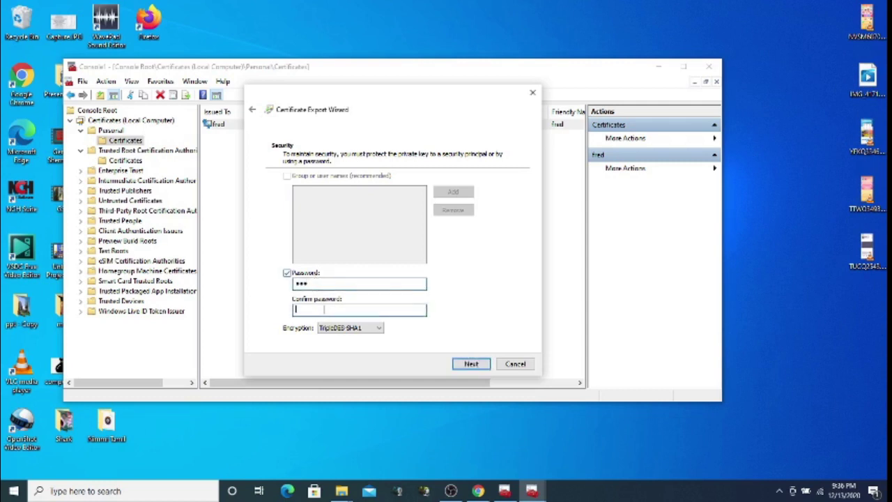
{"action": "type", "text": "123"}
{"action": "left_click", "coordinate": [476, 366]}
{"action": "left_click", "coordinate": [490, 198]}
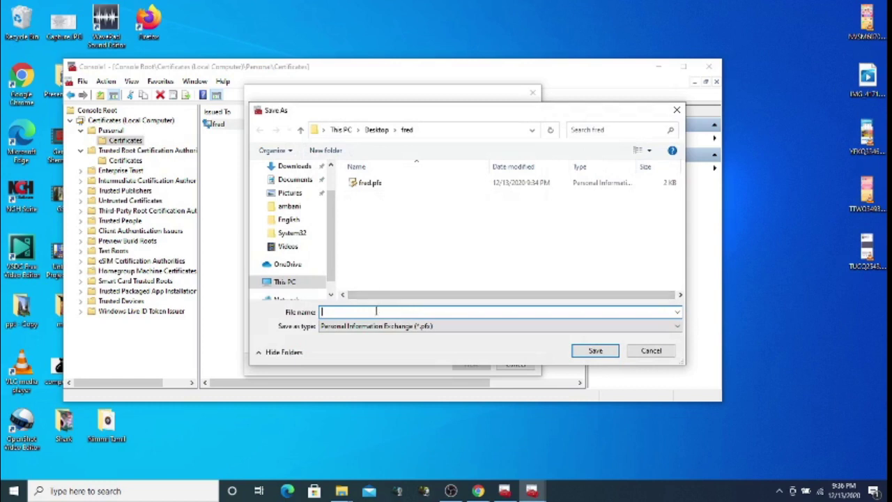
Save the export as fred1.pfx in the Desktop fred folder and reach the wizard's summary
{"action": "type", "text": "fred1"}
{"action": "left_click", "coordinate": [601, 351]}
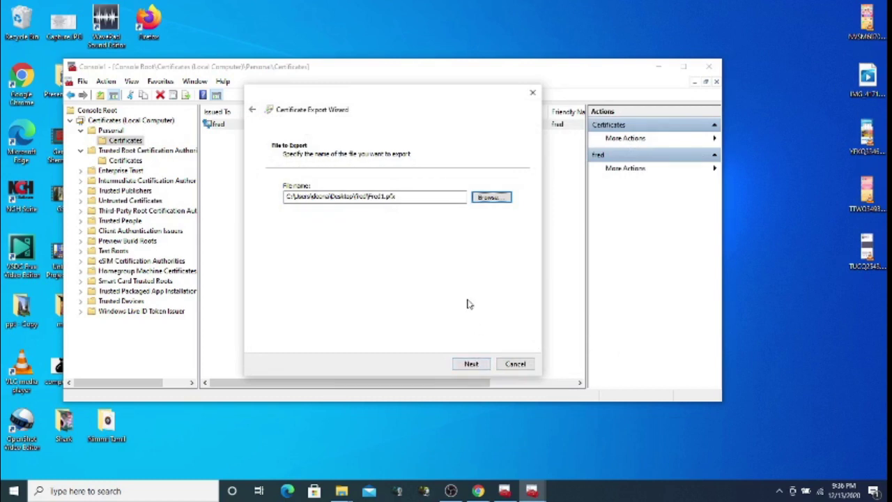
{"action": "left_click", "coordinate": [483, 365]}
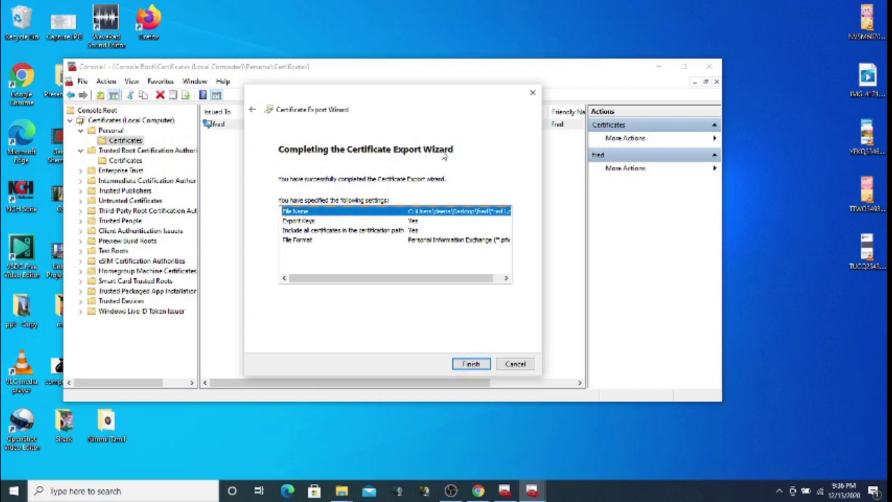
Complete the Certificate Export Wizard so fred1.pfx is written with its private key
{"action": "left_click", "coordinate": [471, 368]}
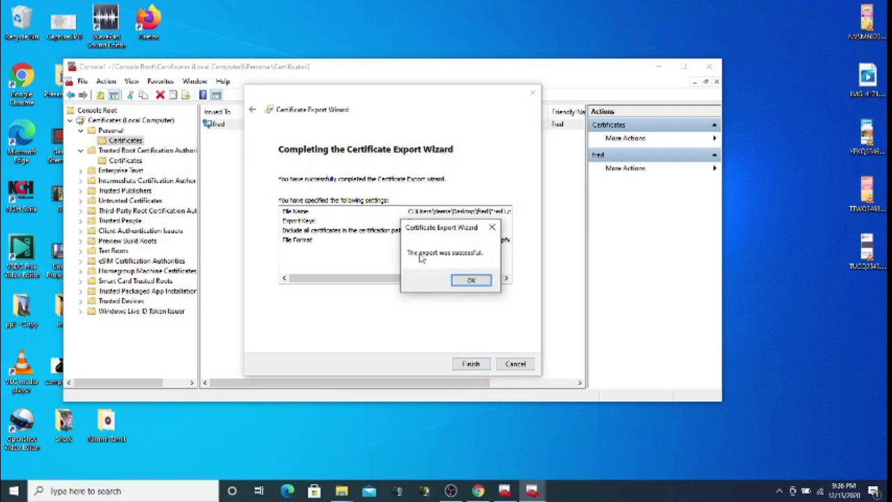